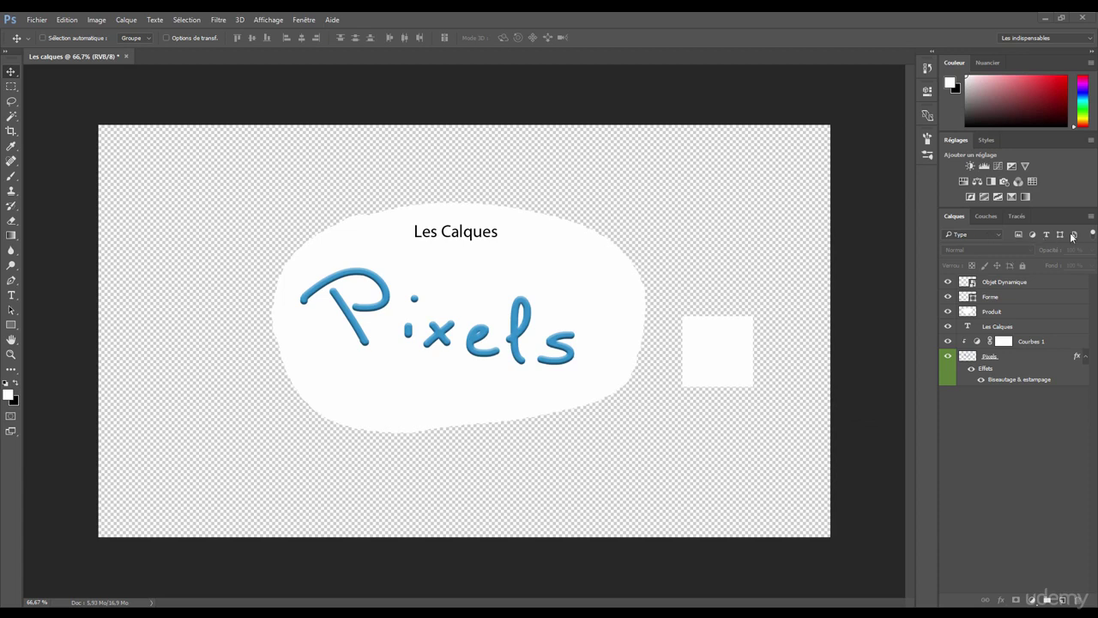
# Filter the layer list to pixel layers only, switching the layer filtering off and back on to compare.
pyautogui.click(1019, 234)
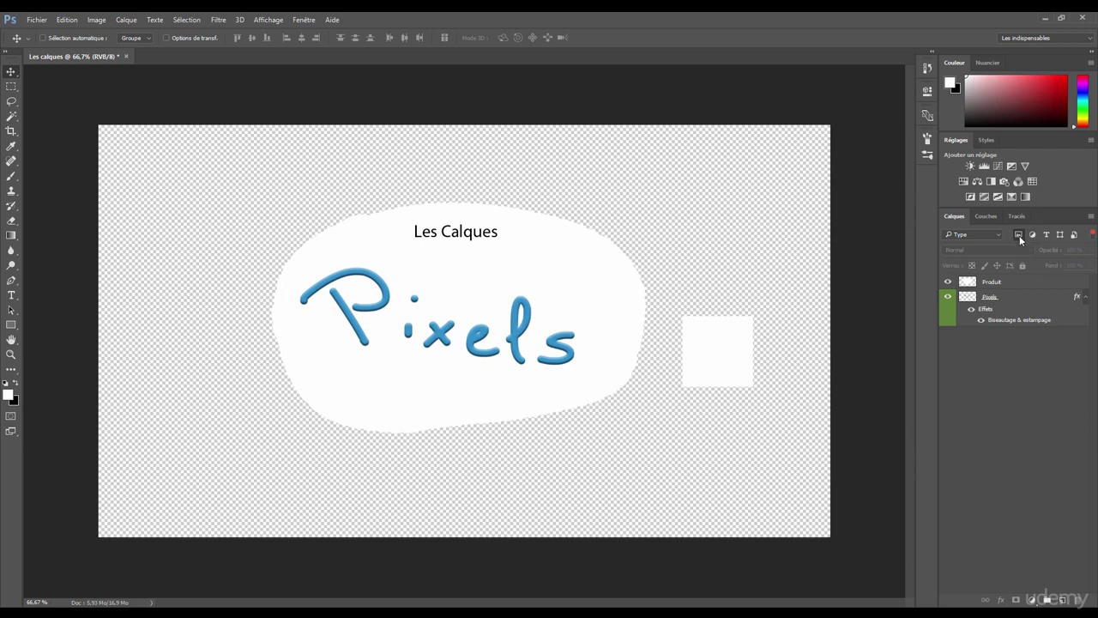
pyautogui.click(1093, 234)
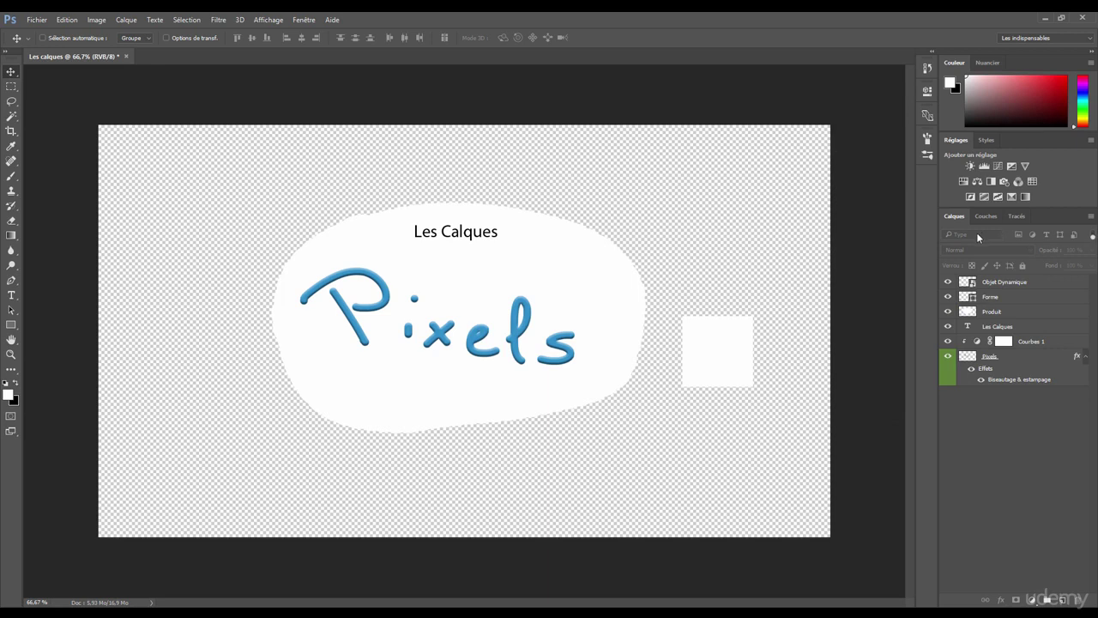
pyautogui.click(1093, 235)
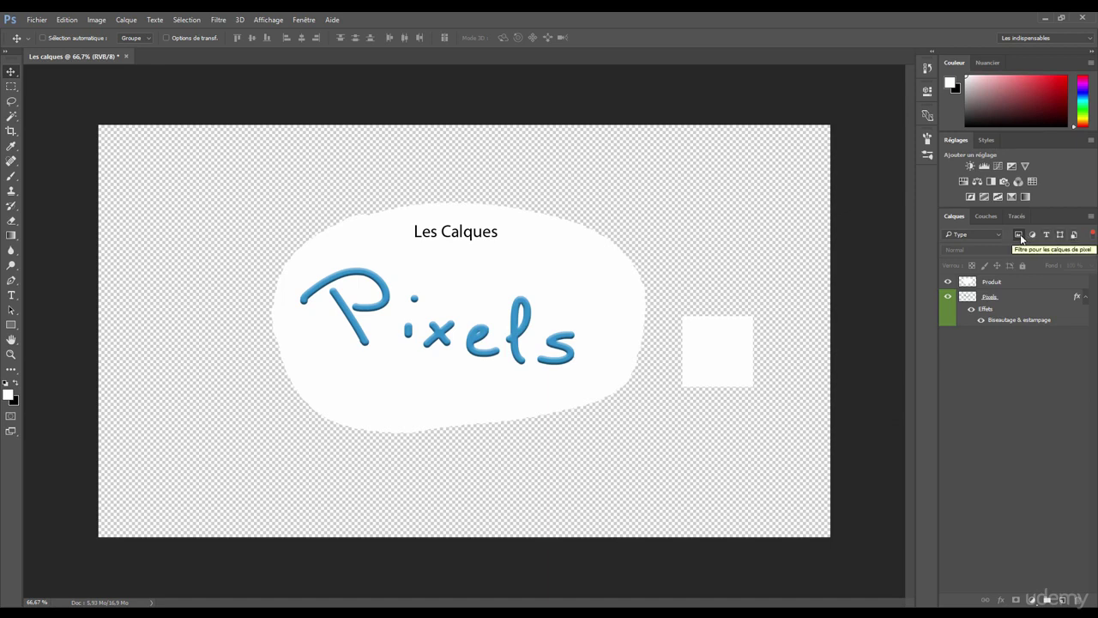
pyautogui.click(1093, 235)
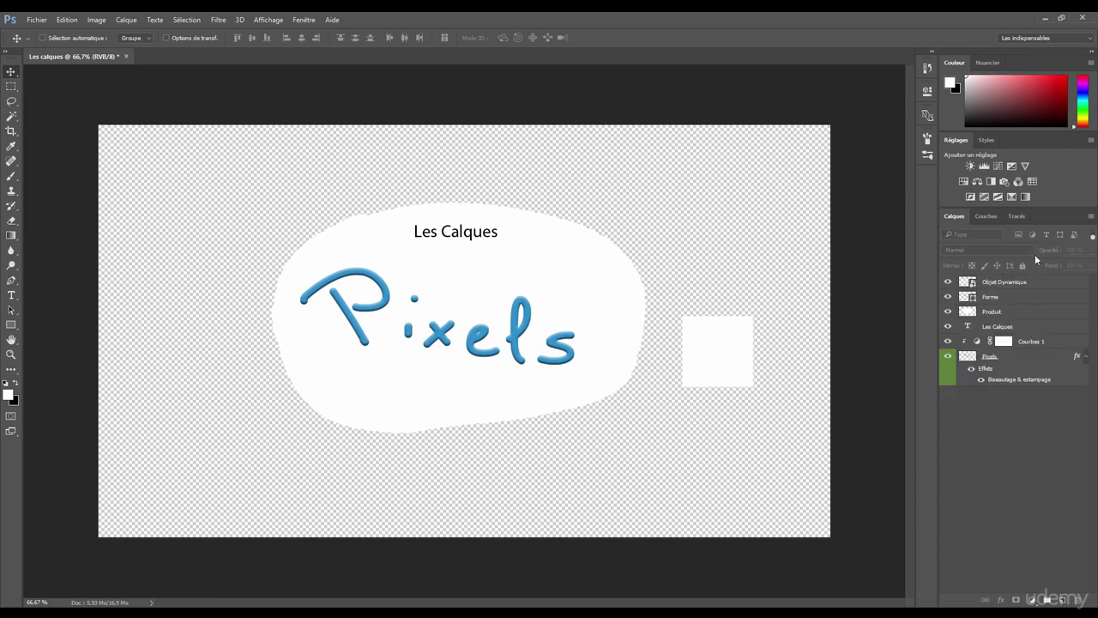
pyautogui.click(1093, 235)
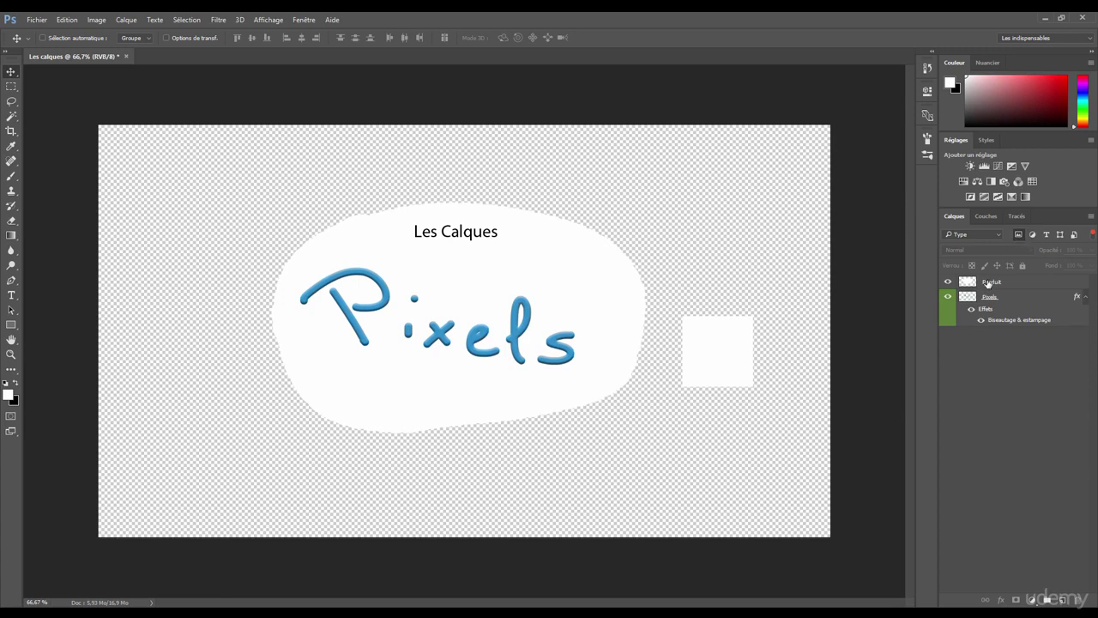
# Extend the layer type filter to include adjustment, text, shape and smart object layers.
pyautogui.click(1034, 236)
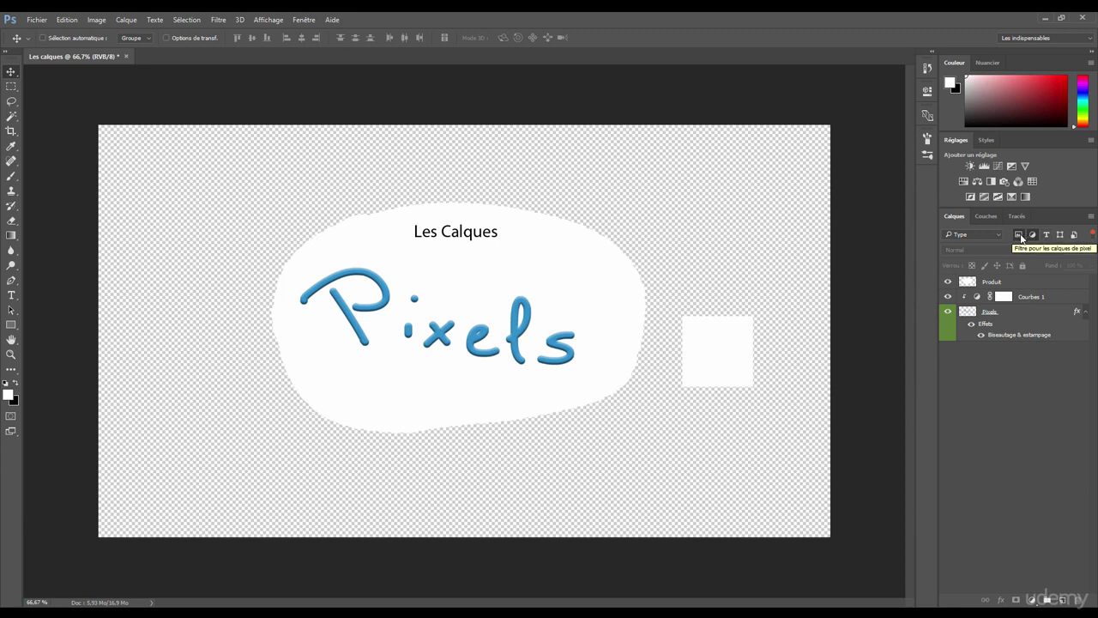
pyautogui.click(1047, 234)
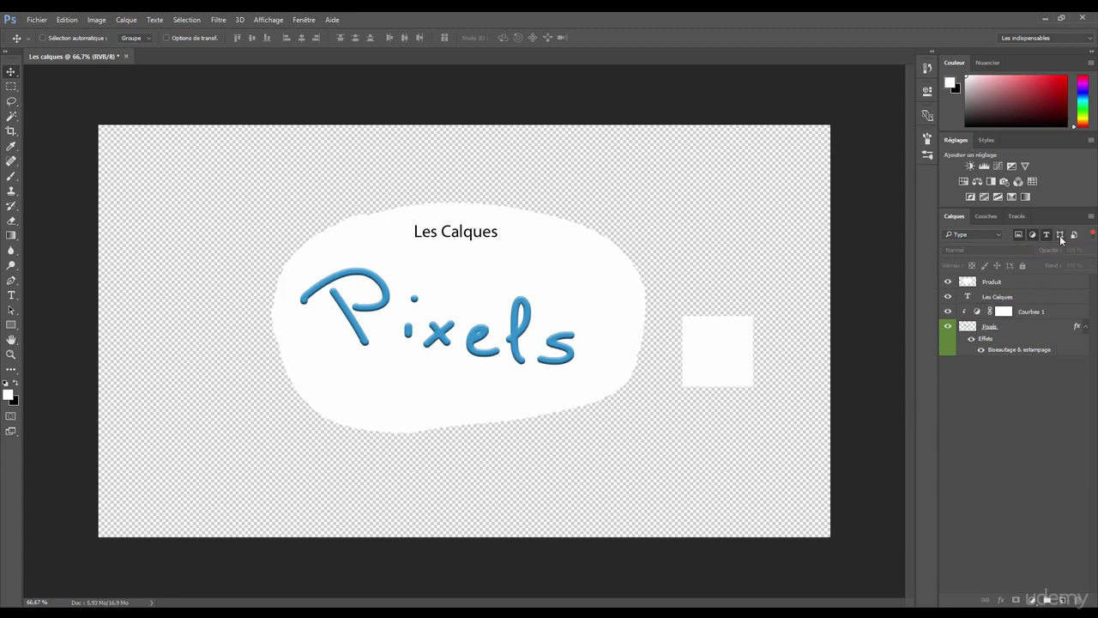
pyautogui.click(1061, 234)
pyautogui.click(1075, 237)
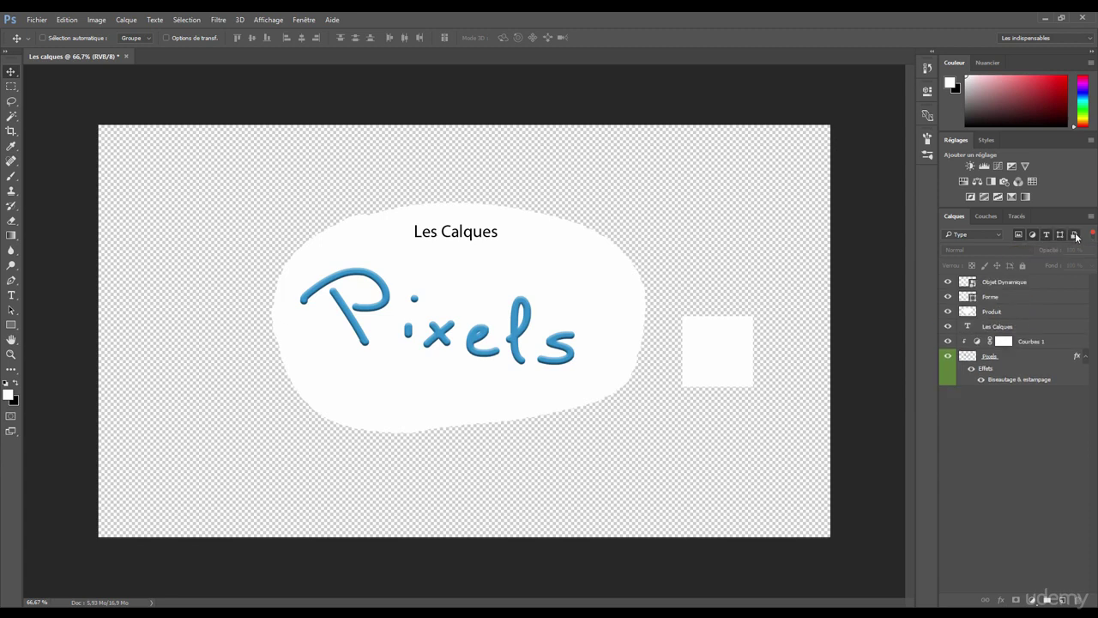
# Remove the smart object, shape, text, adjustment and pixel layer filters one after another.
pyautogui.click(1074, 236)
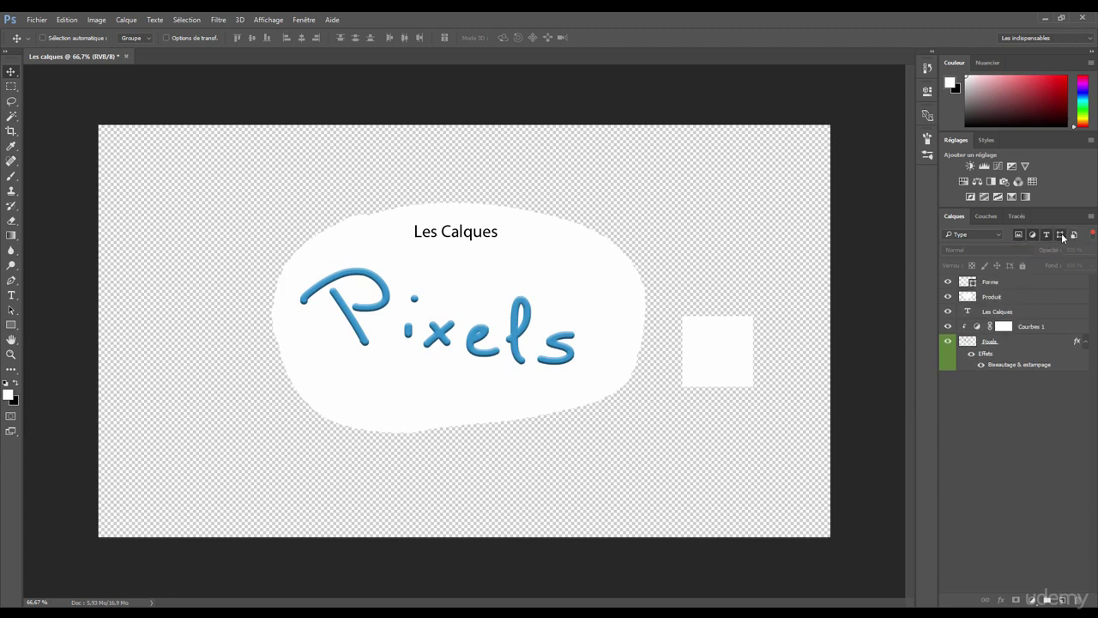
pyautogui.click(1060, 234)
pyautogui.click(1048, 236)
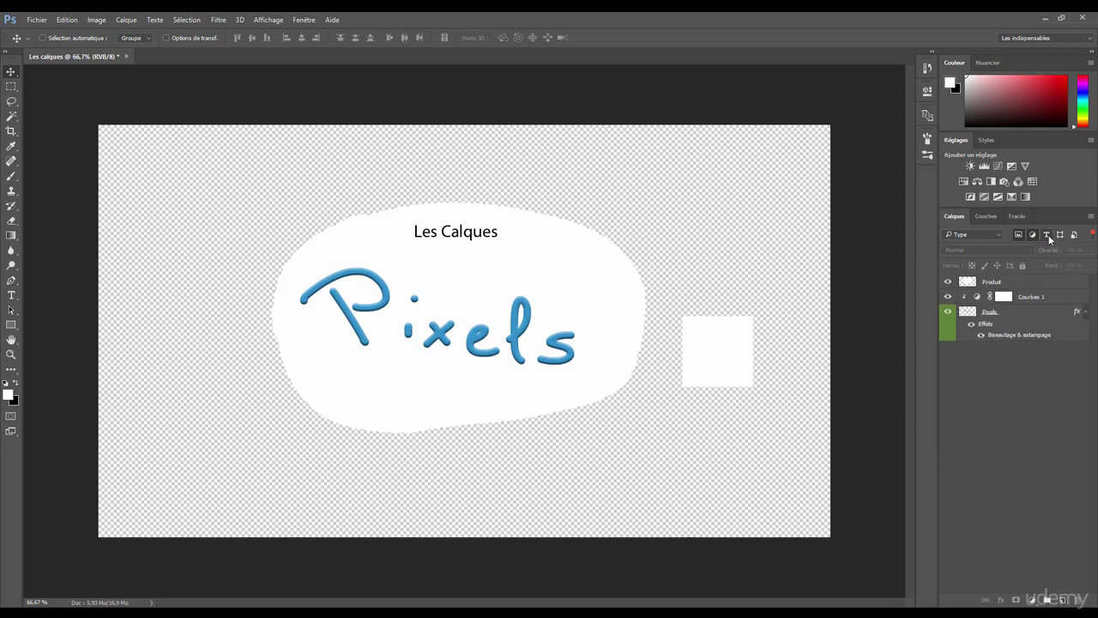
pyautogui.click(1033, 235)
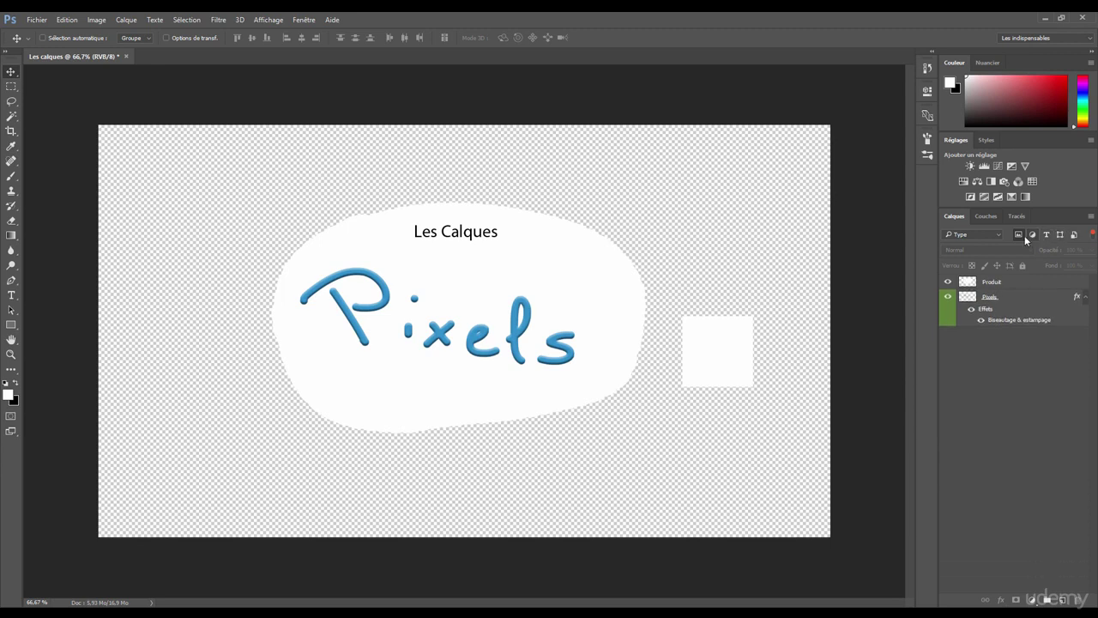
pyautogui.click(1019, 235)
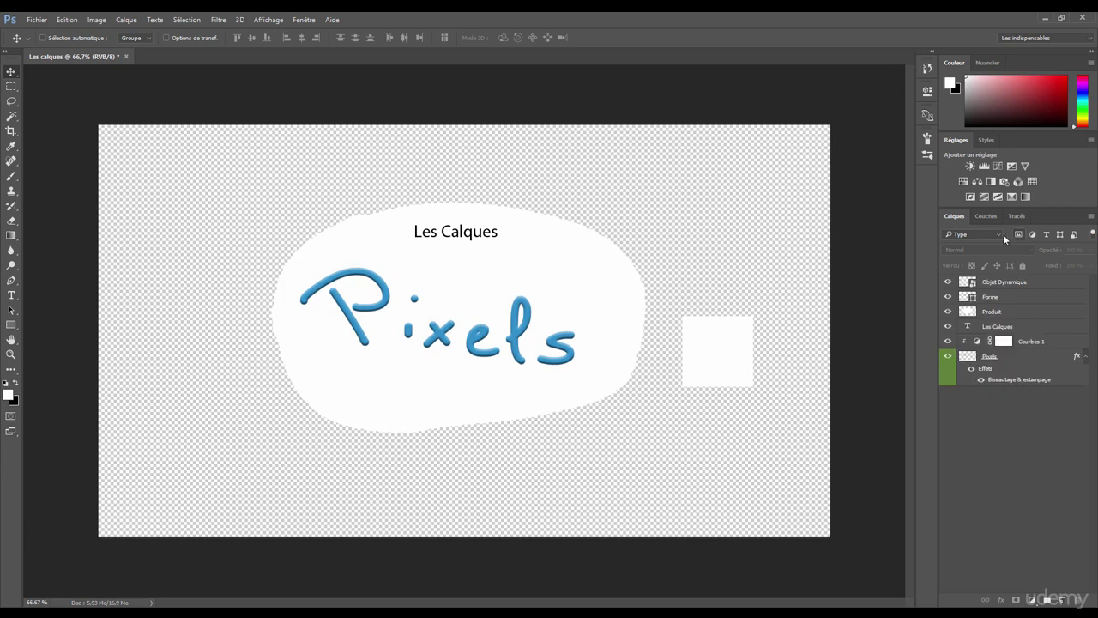
# Filter the layers by Nom with the text "PIX" and clear the search text.
pyautogui.click(956, 234)
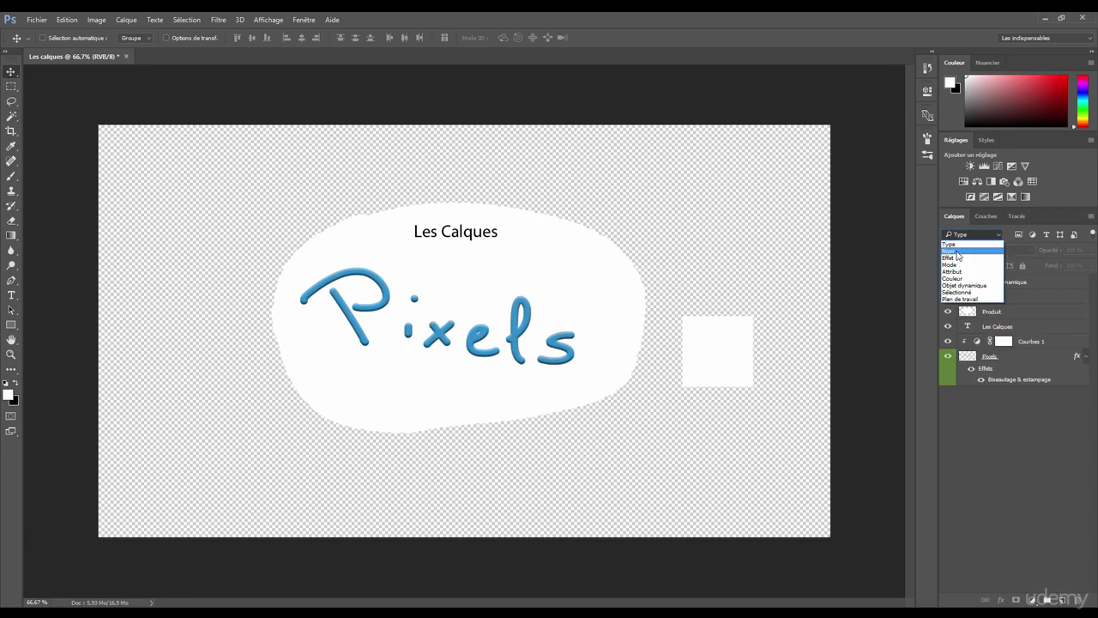
pyautogui.click(955, 252)
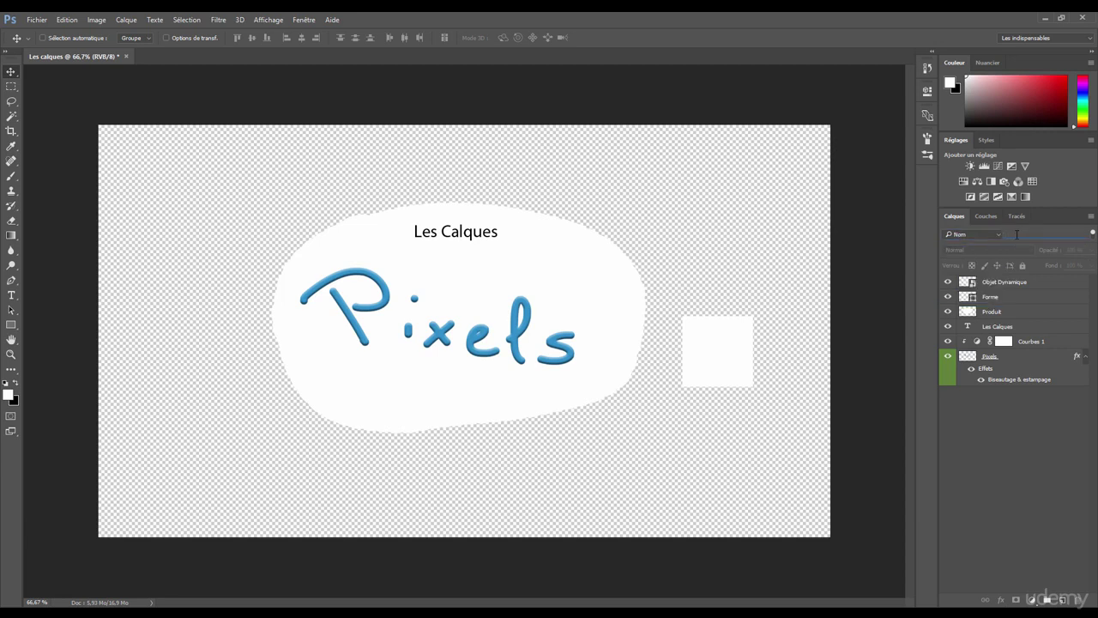
pyautogui.write('PIXE')
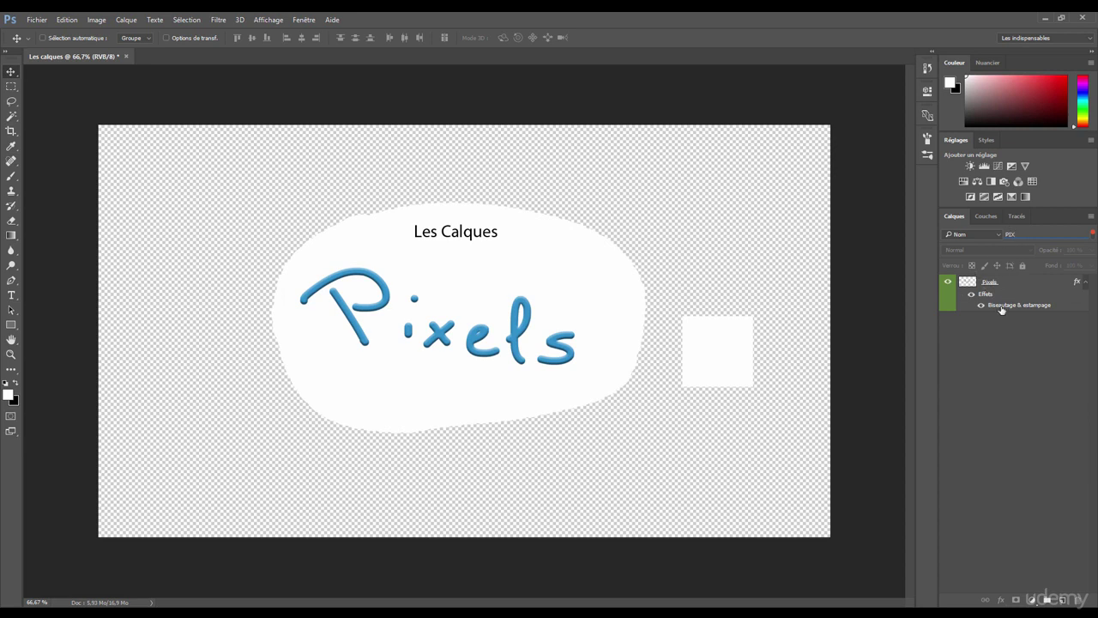
pyautogui.press('BackSpace')
pyautogui.press('BackSpace')
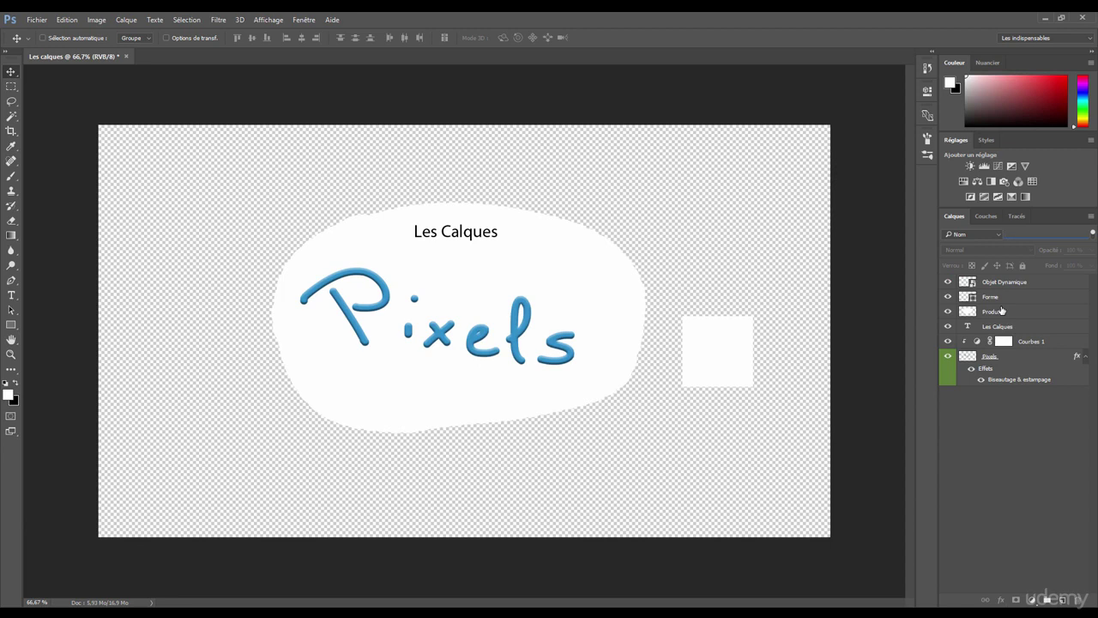
# Filter the layers by the name "pixel" and empty the name filter again.
pyautogui.write('pixel')
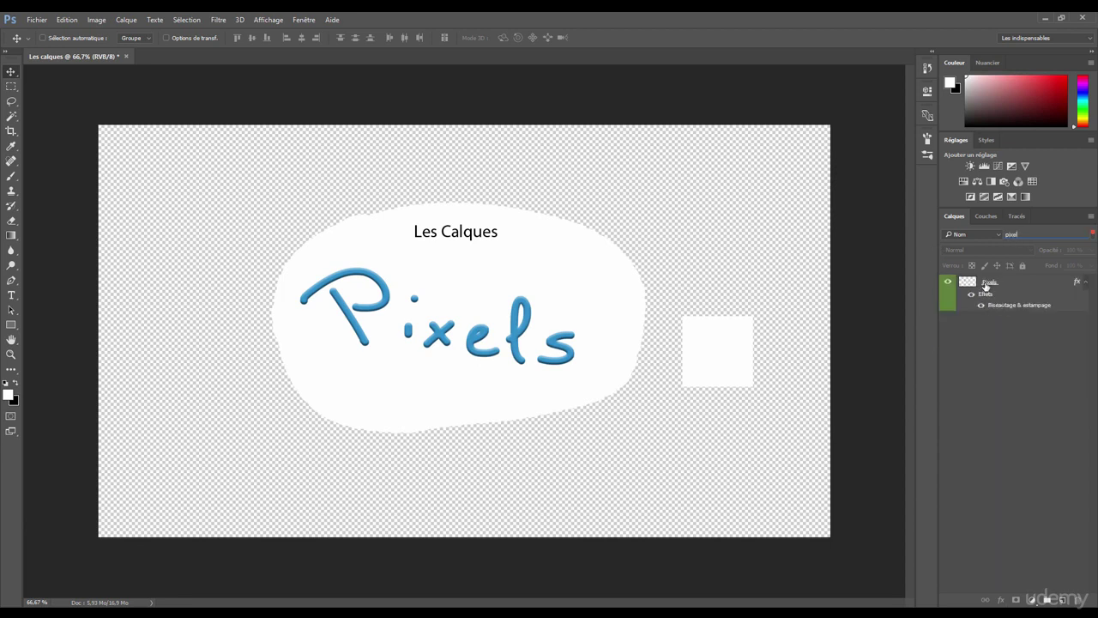
pyautogui.press('ctrl')
pyautogui.press('BackSpace')
pyautogui.press('BackSpace')
pyautogui.press('BackSpace')
pyautogui.press('BackSpace')
pyautogui.press('BackSpace')
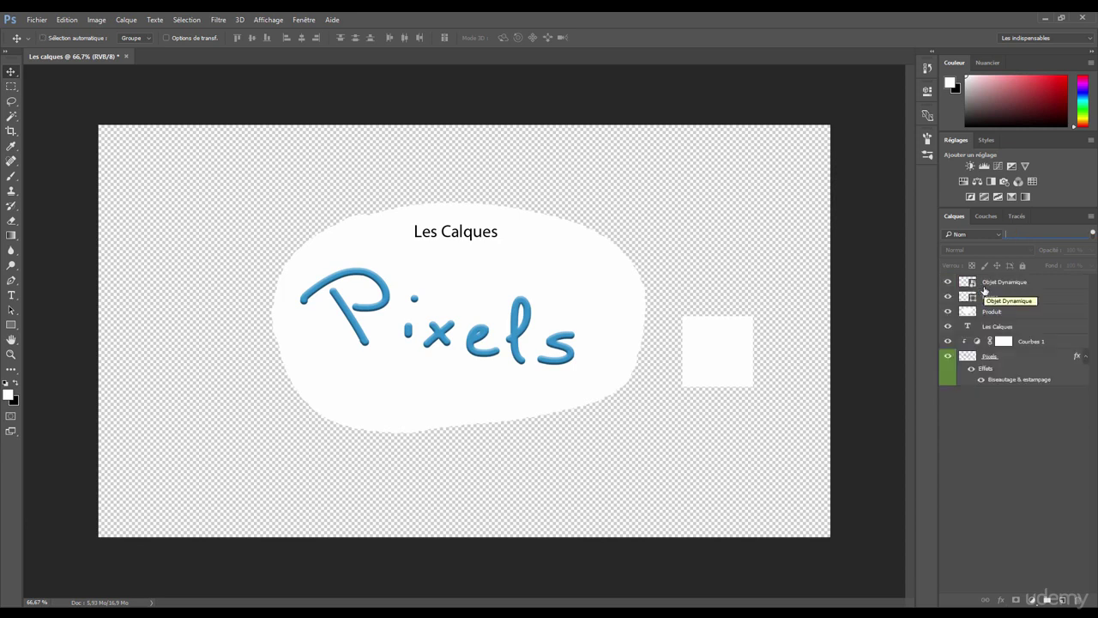
# Filter the layers by Effet, using the Biseautage & estampage effect.
pyautogui.click(960, 235)
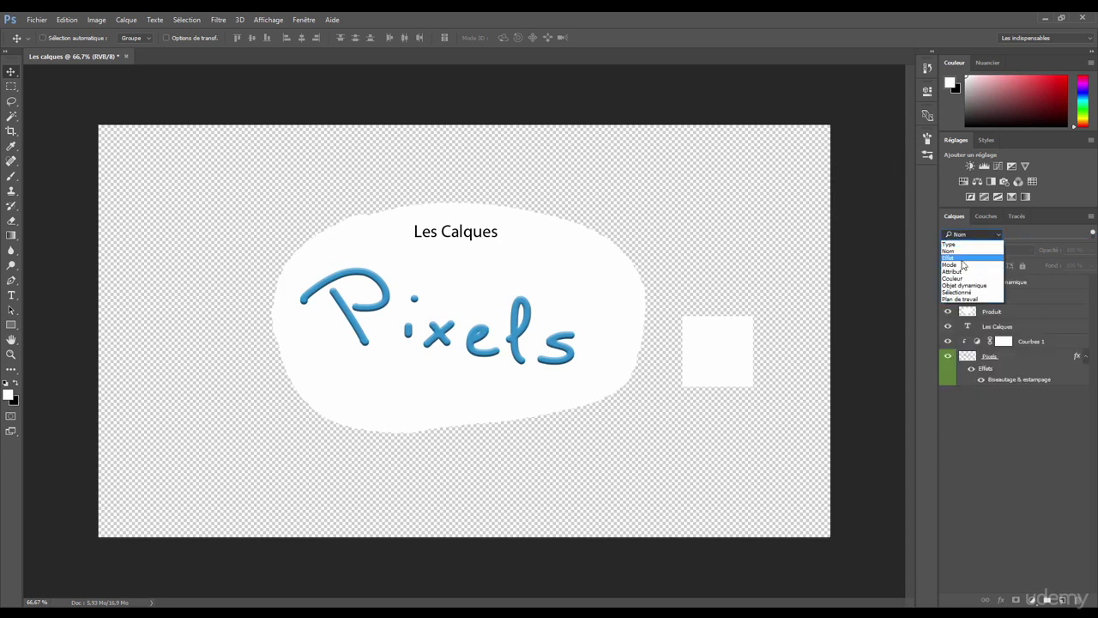
pyautogui.click(959, 259)
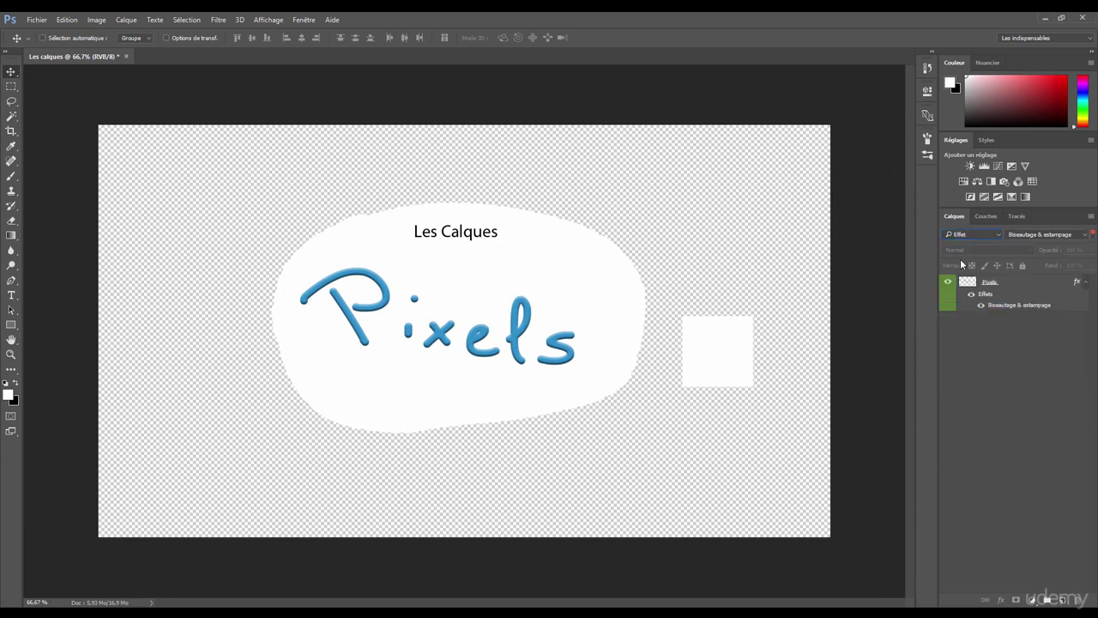
pyautogui.click(1026, 238)
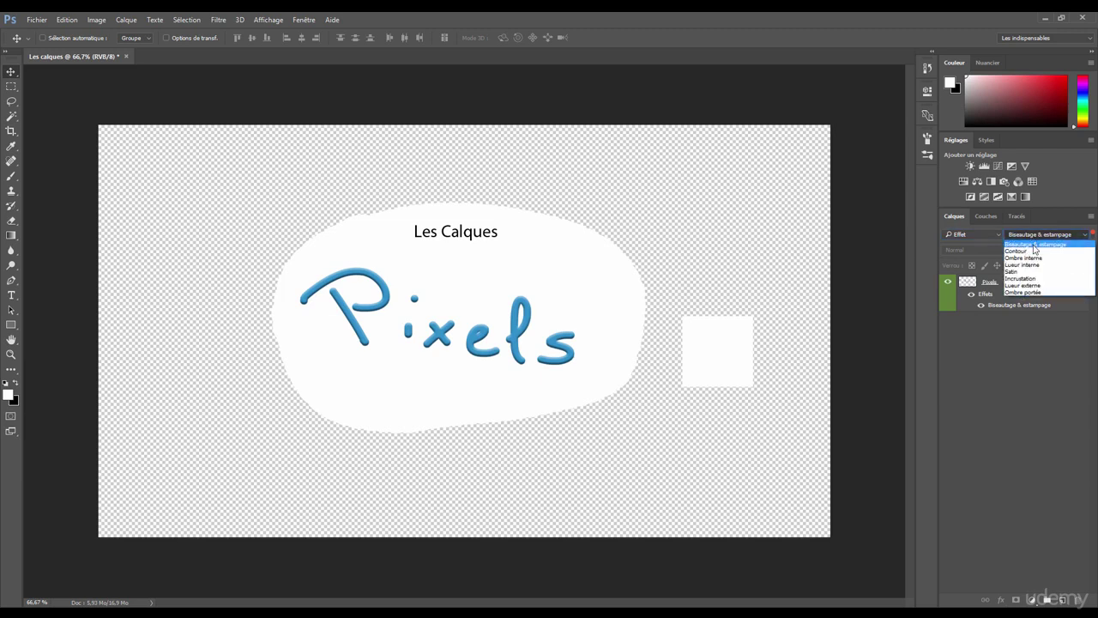
pyautogui.click(1002, 290)
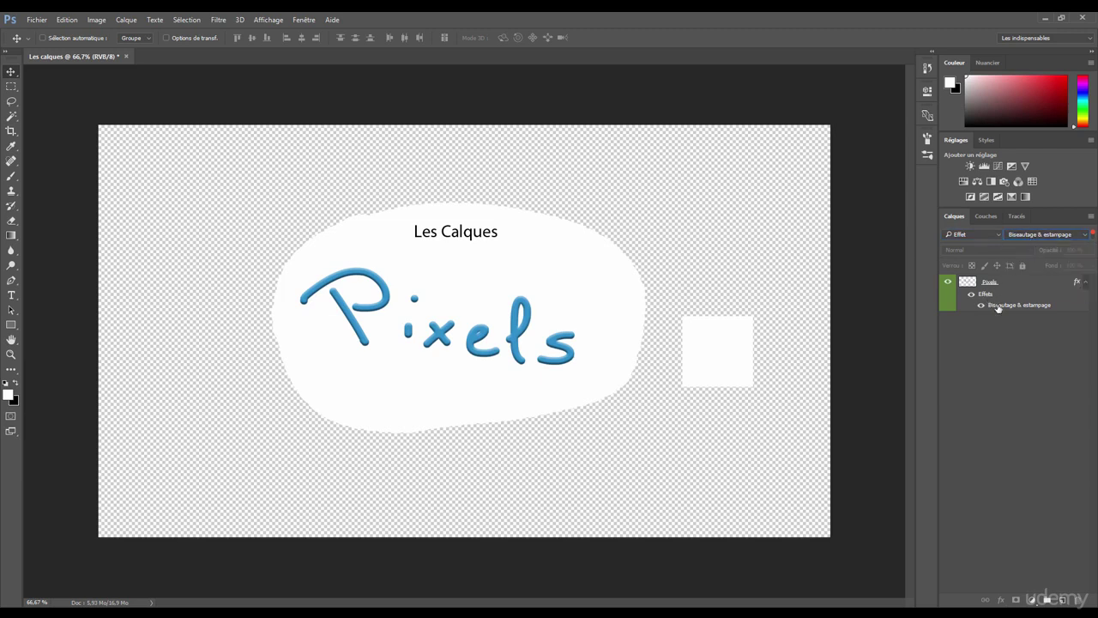
# Hide and reshow the effects of the Pixels layer, keeping the effect filter on Biseautage & estampage.
pyautogui.click(971, 294)
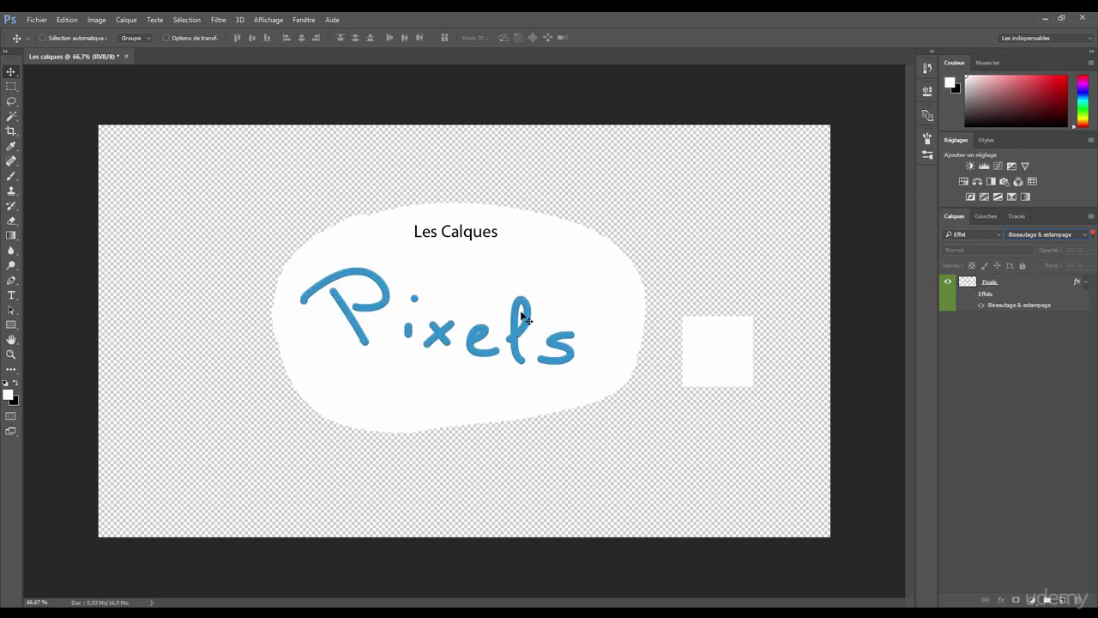
pyautogui.click(971, 294)
pyautogui.click(1033, 233)
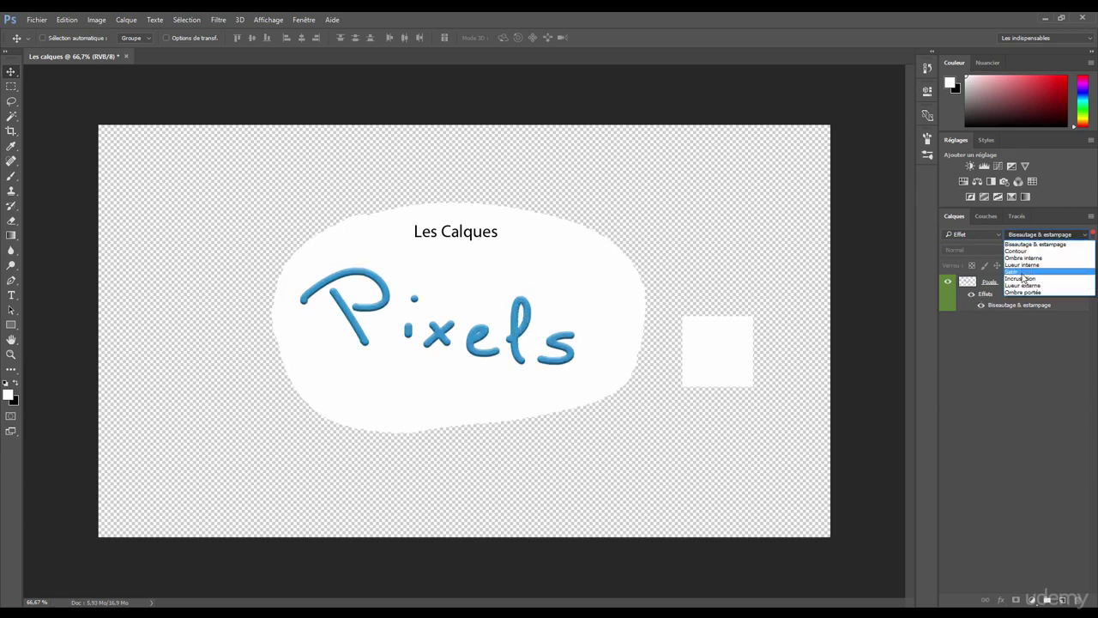
pyautogui.click(1023, 241)
# Filter the layers by Mode for the Produit blending mode, and set the mode filter back to Normal.
pyautogui.click(962, 233)
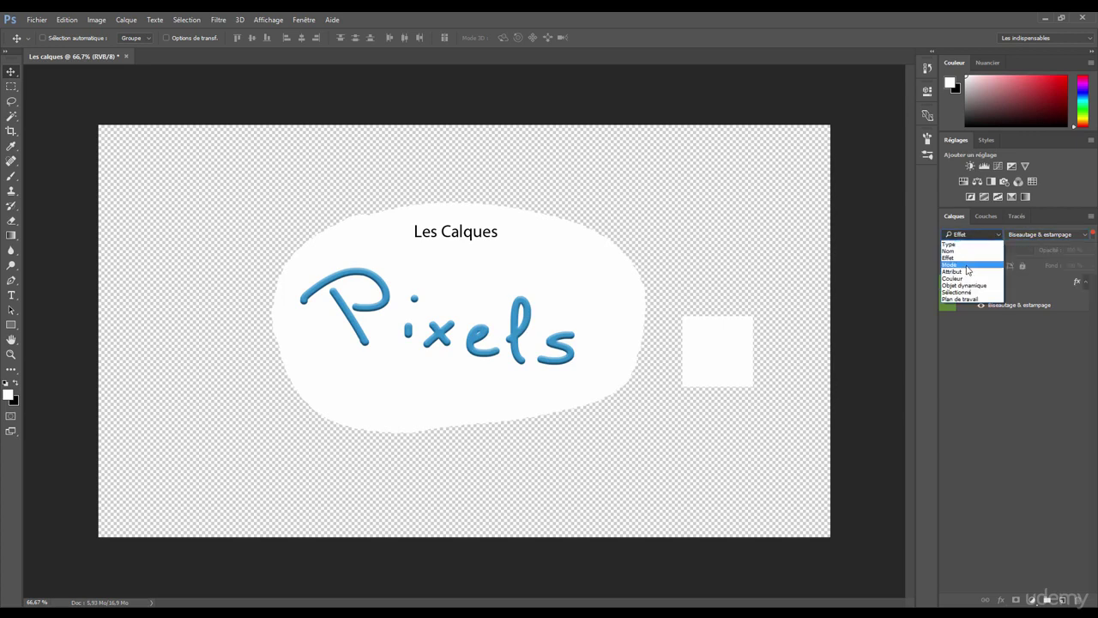
pyautogui.click(959, 261)
pyautogui.click(1021, 237)
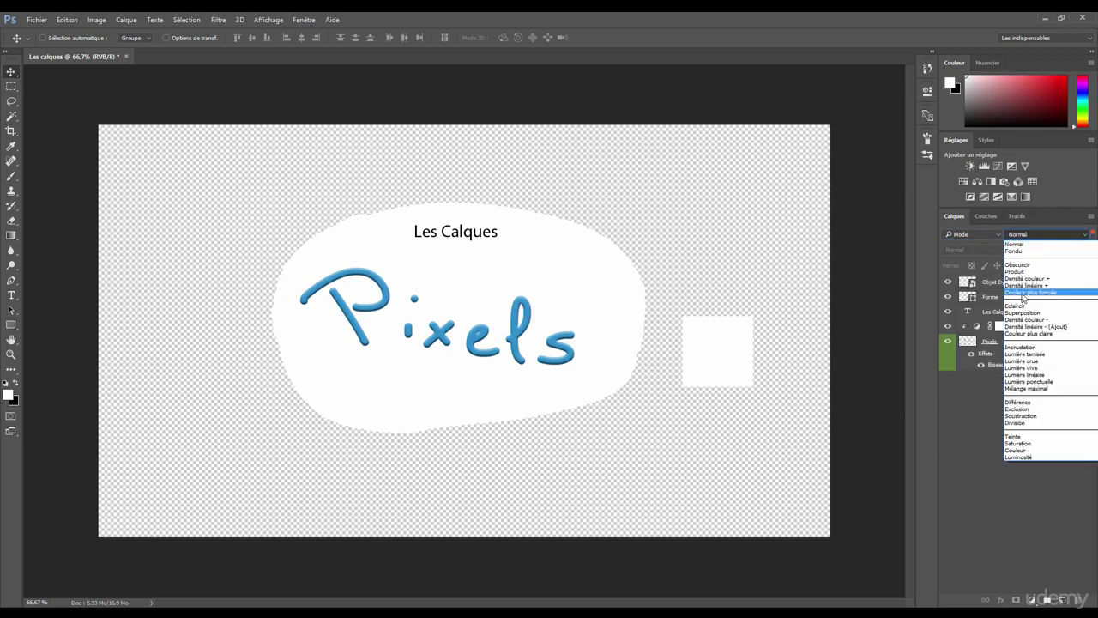
pyautogui.click(1023, 272)
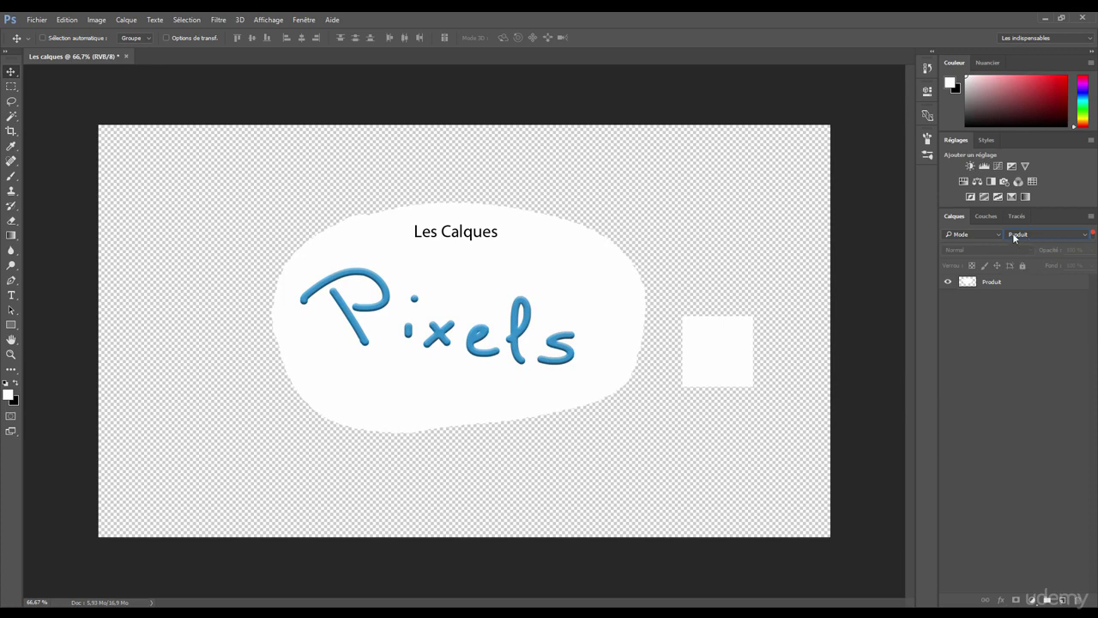
pyautogui.click(1007, 233)
pyautogui.click(1017, 243)
# Filter the layers by Couleur with Vert, and switch the filter criterion to Sélectionné.
pyautogui.click(969, 234)
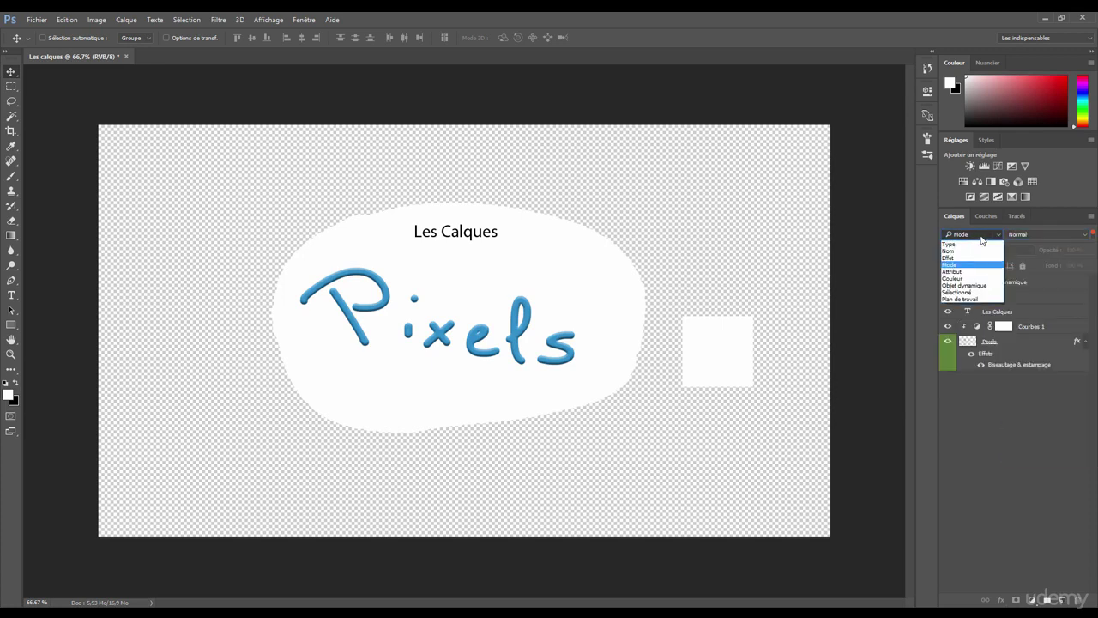
pyautogui.click(957, 278)
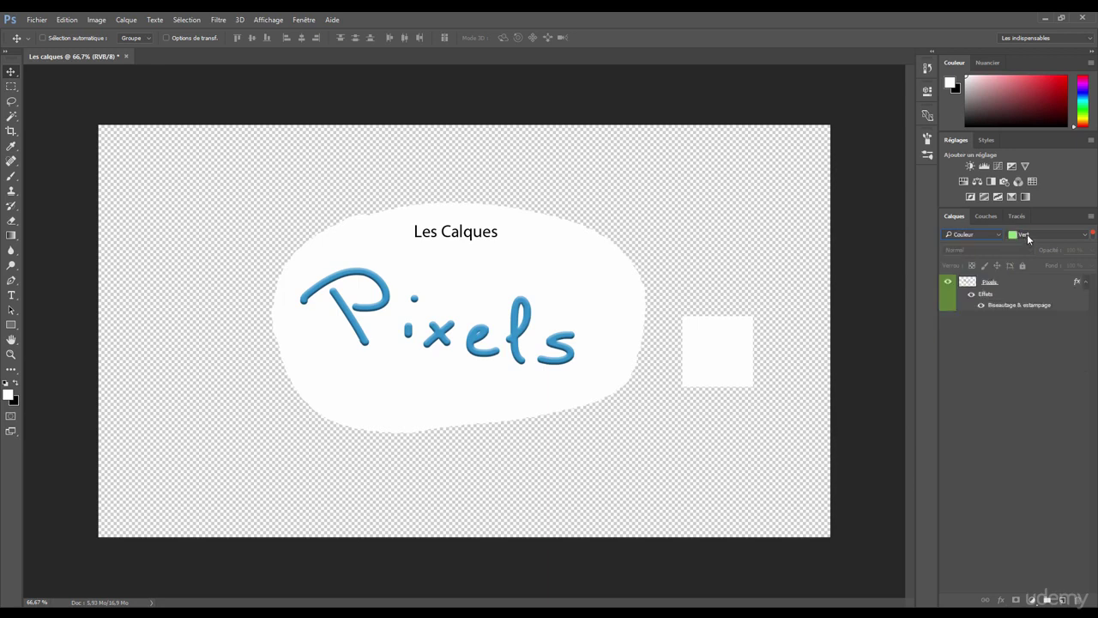
pyautogui.click(984, 232)
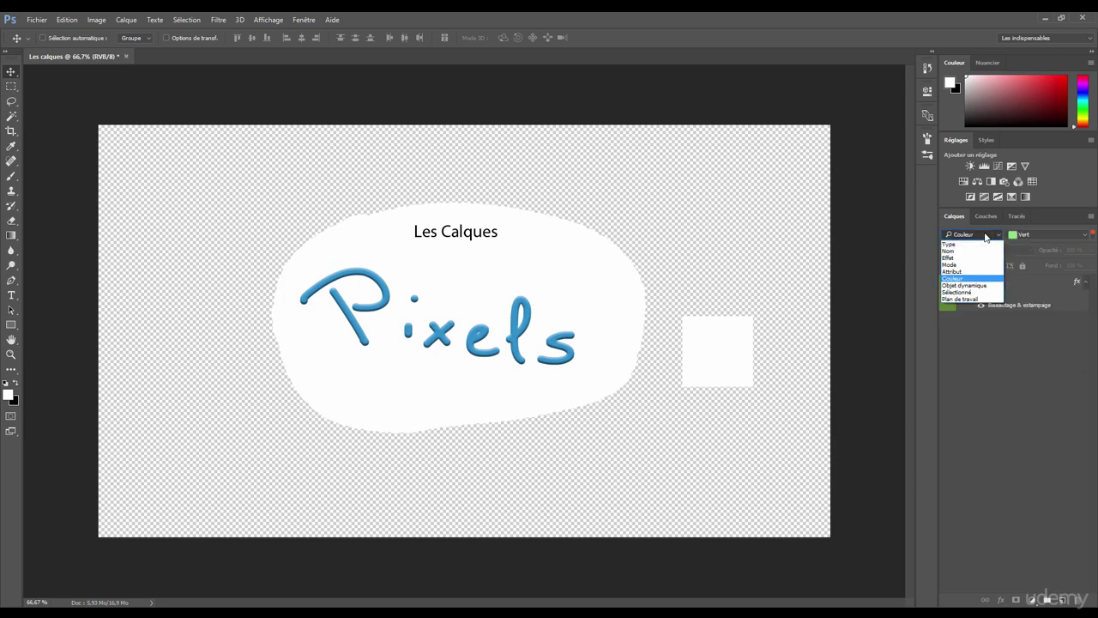
pyautogui.click(972, 292)
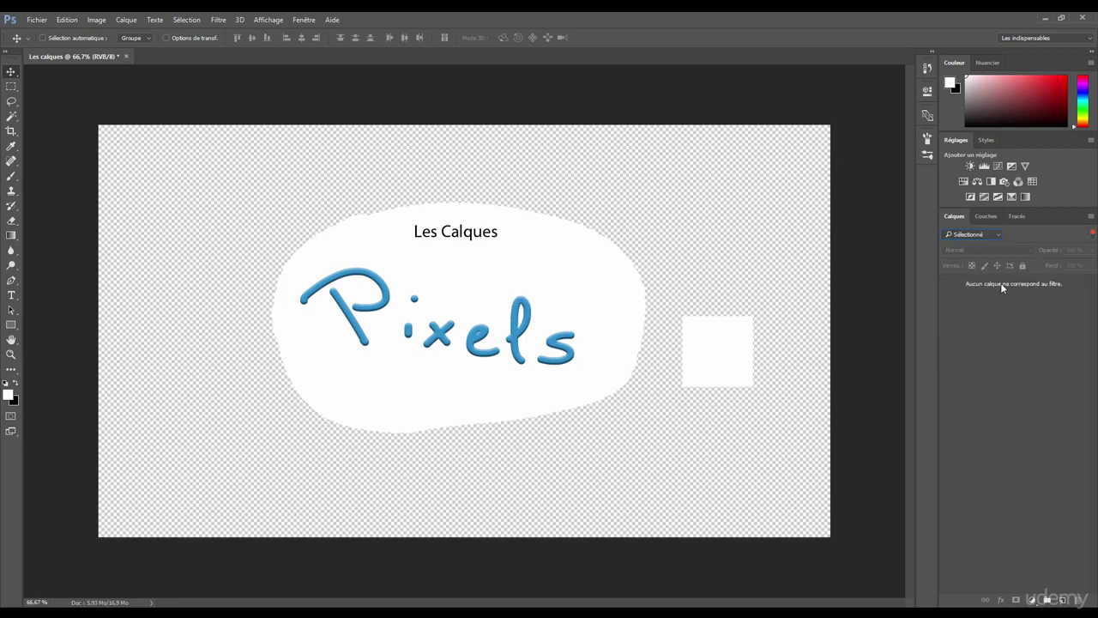
# Set the layer filter criterion back to Type.
pyautogui.click(985, 235)
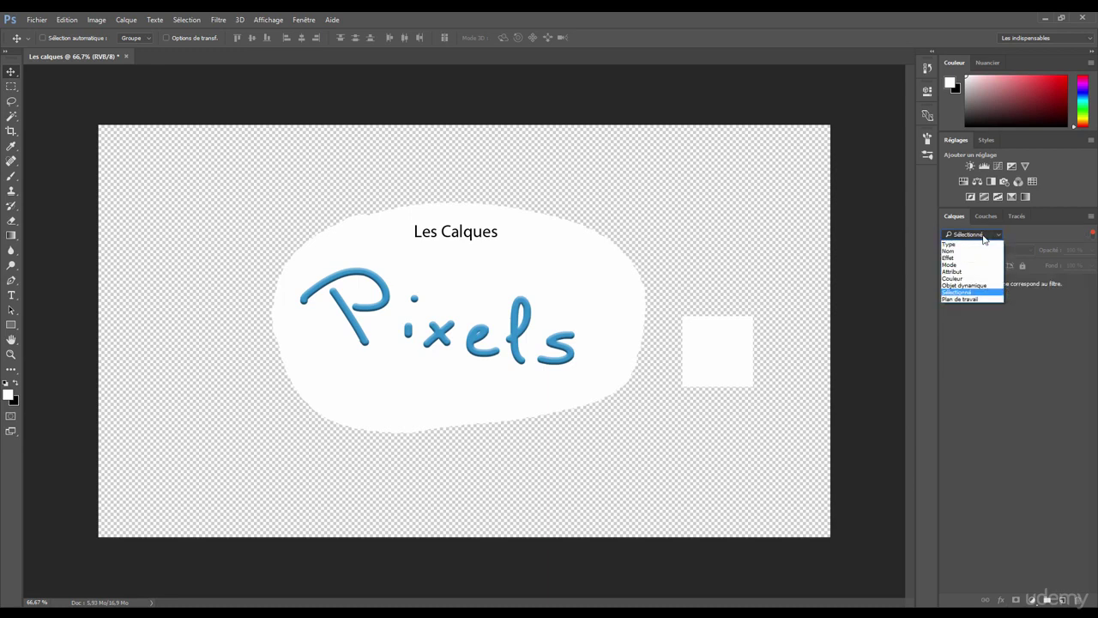
pyautogui.click(1045, 307)
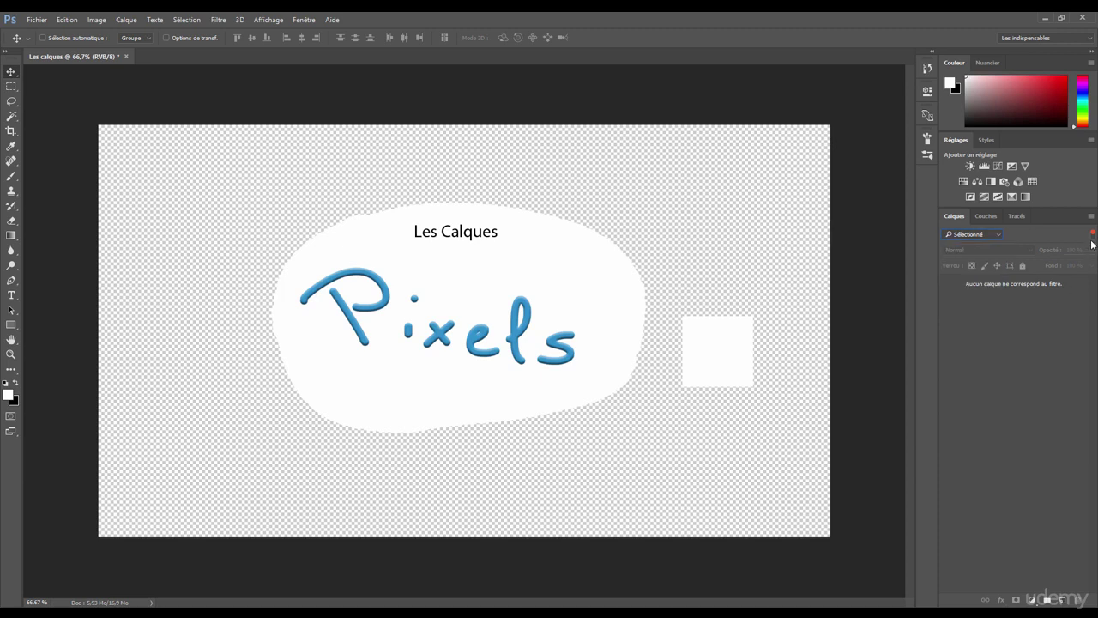
pyautogui.click(972, 233)
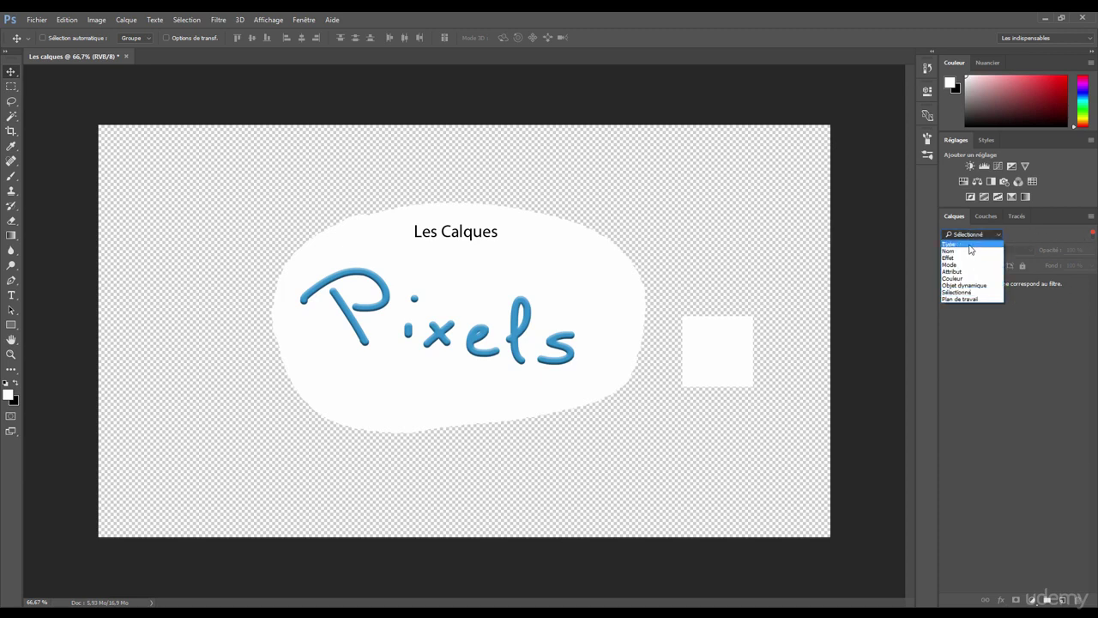
pyautogui.click(969, 246)
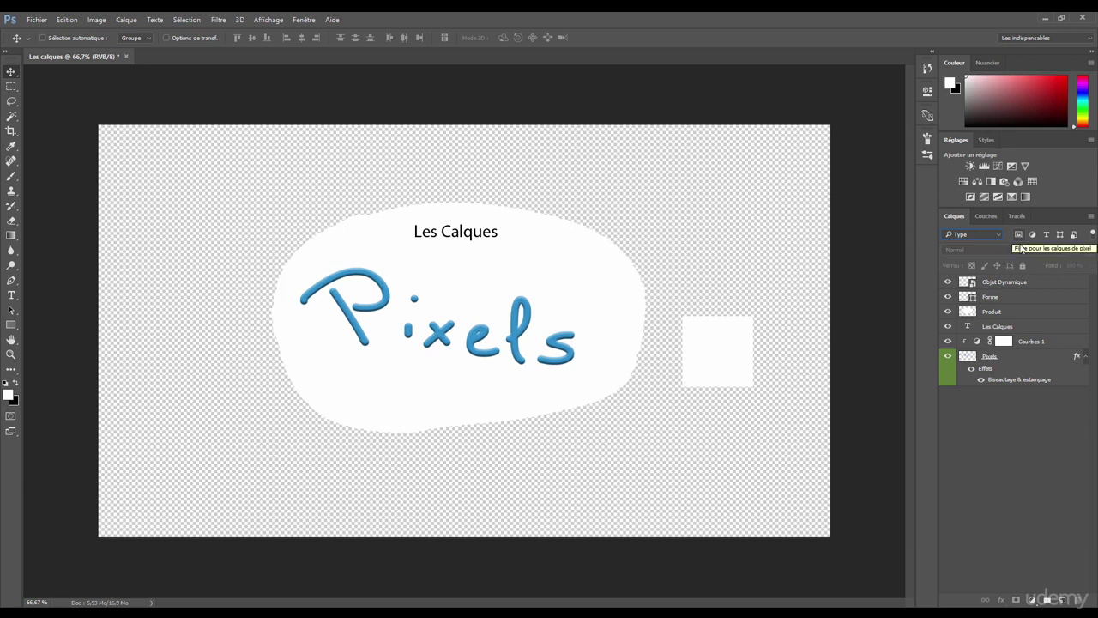
# Switch the layer filter criterion to Nom, and filter the layers by Effet with Biseautage & estampage.
pyautogui.click(987, 233)
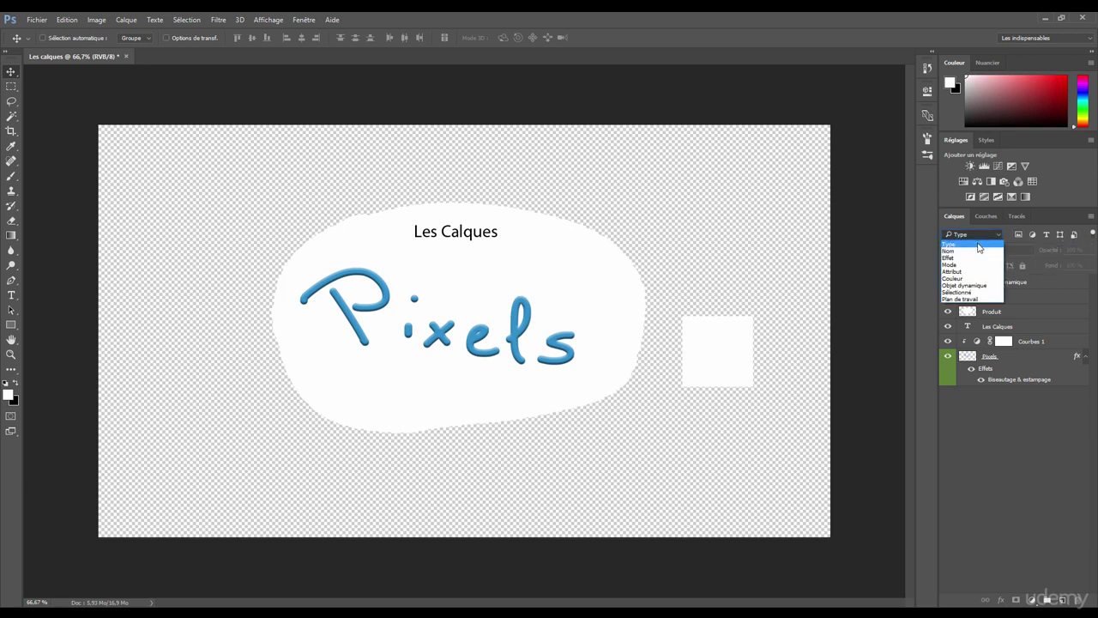
pyautogui.click(980, 247)
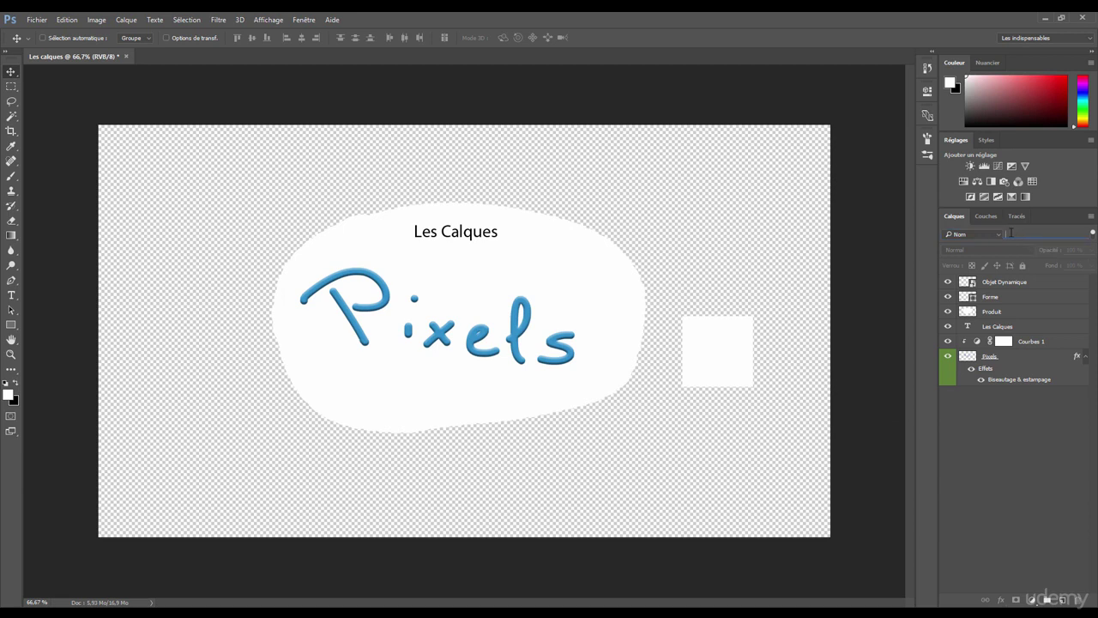
pyautogui.click(1000, 234)
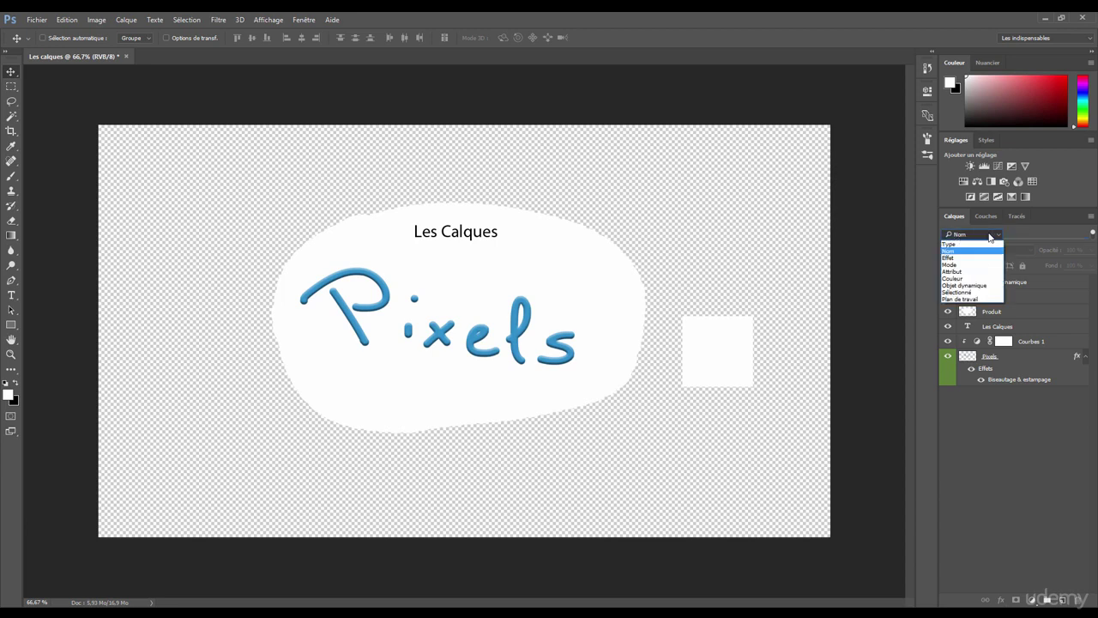
pyautogui.click(949, 257)
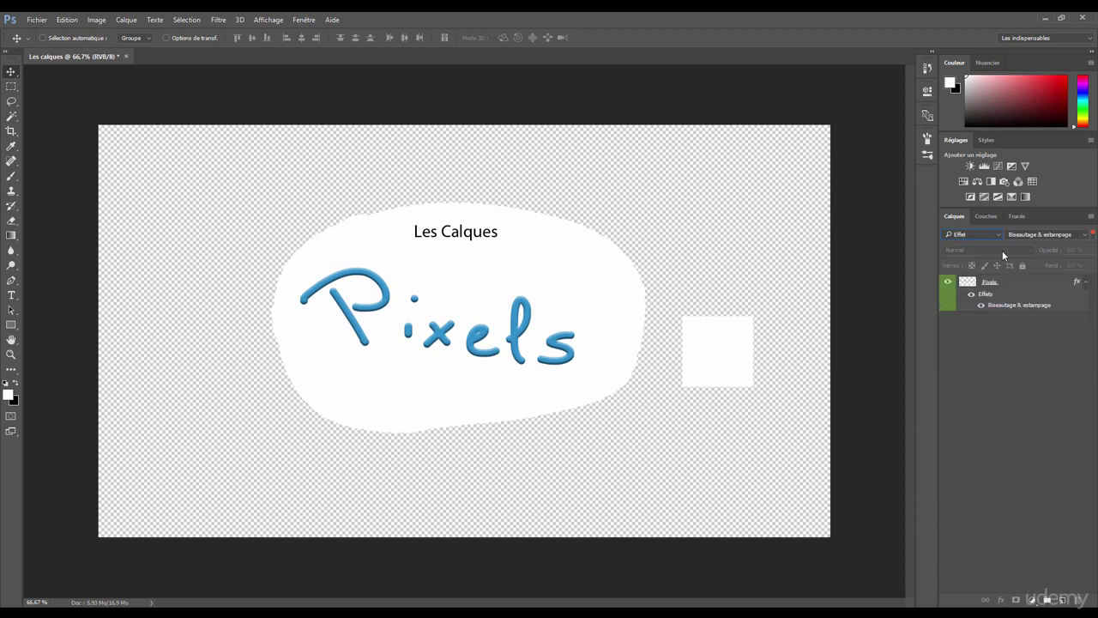
# Filter the layers by Mode, choosing Normal as the blending mode.
pyautogui.click(982, 235)
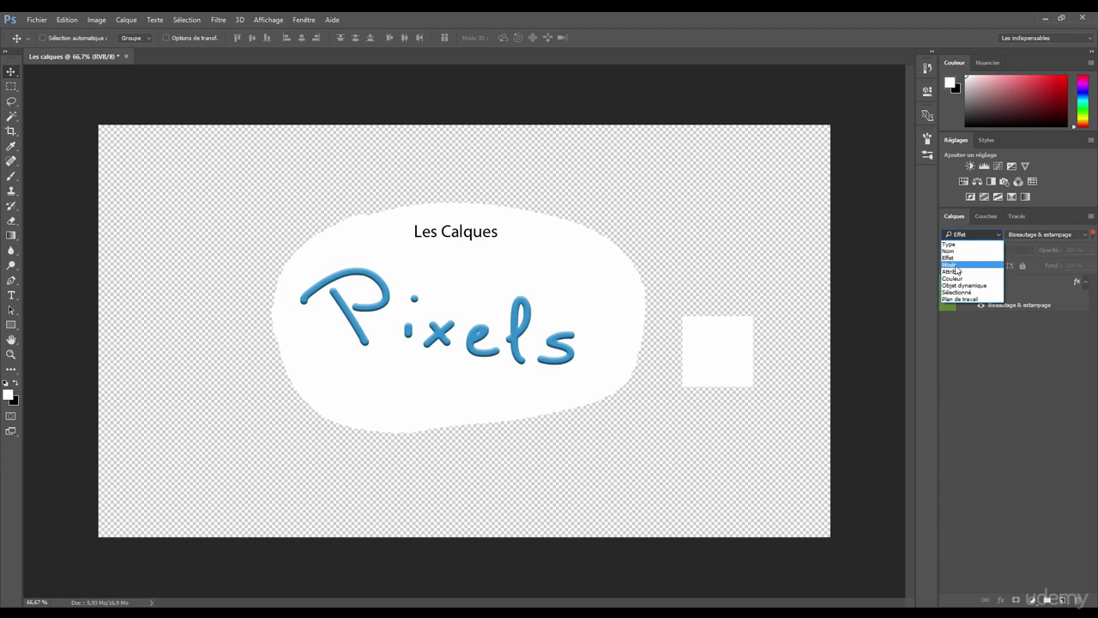
pyautogui.click(949, 264)
pyautogui.click(1026, 235)
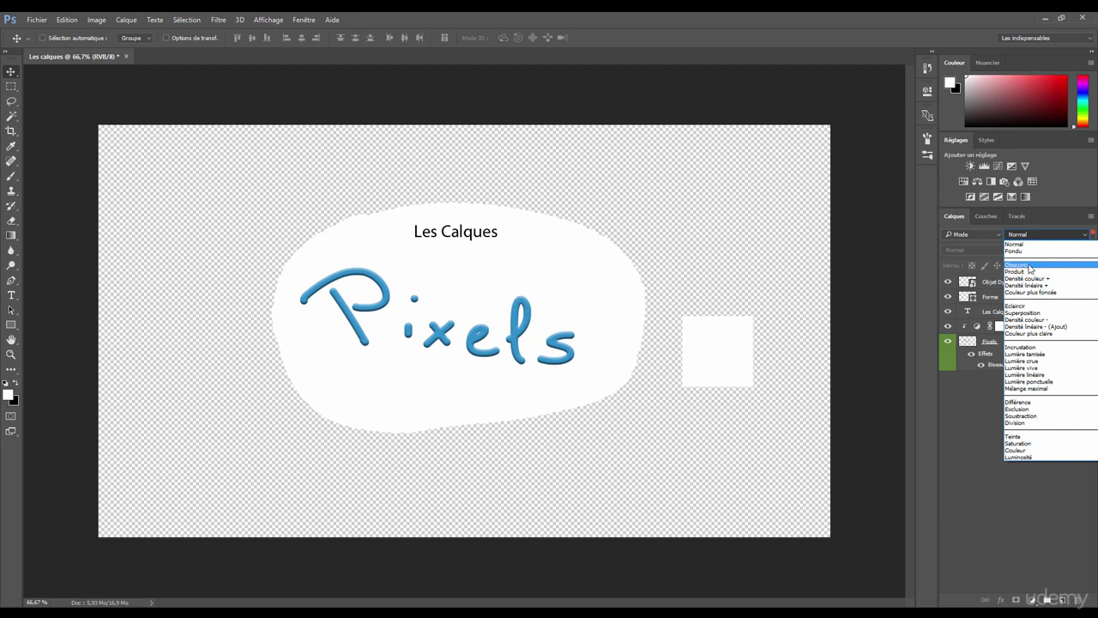
pyautogui.click(1014, 244)
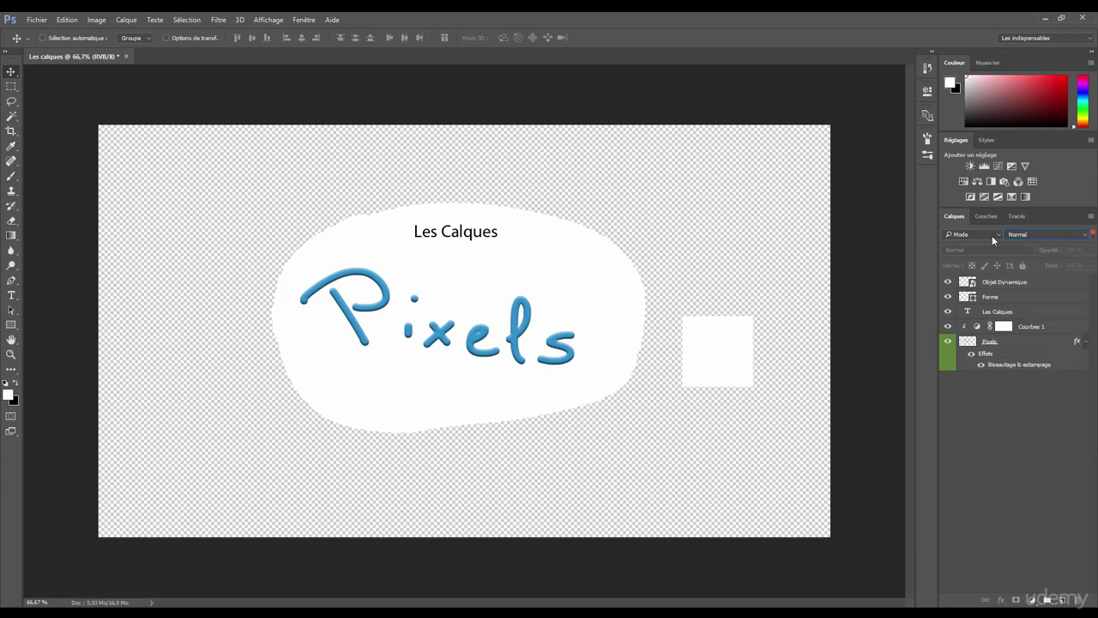